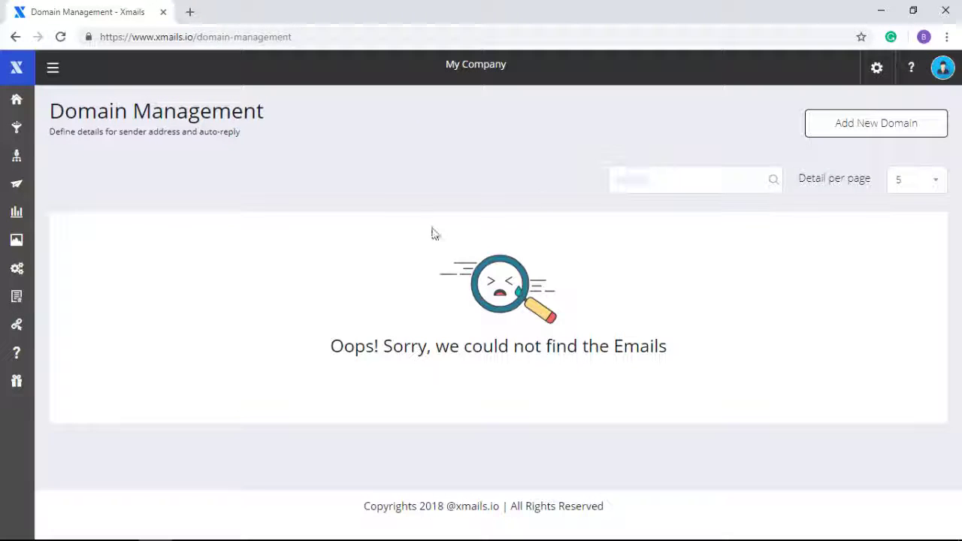
Step: Add getvideowhizz.com as a new sending domain in Xmails and submit it for verification
{"action": "left_click", "coordinate": [881, 129]}
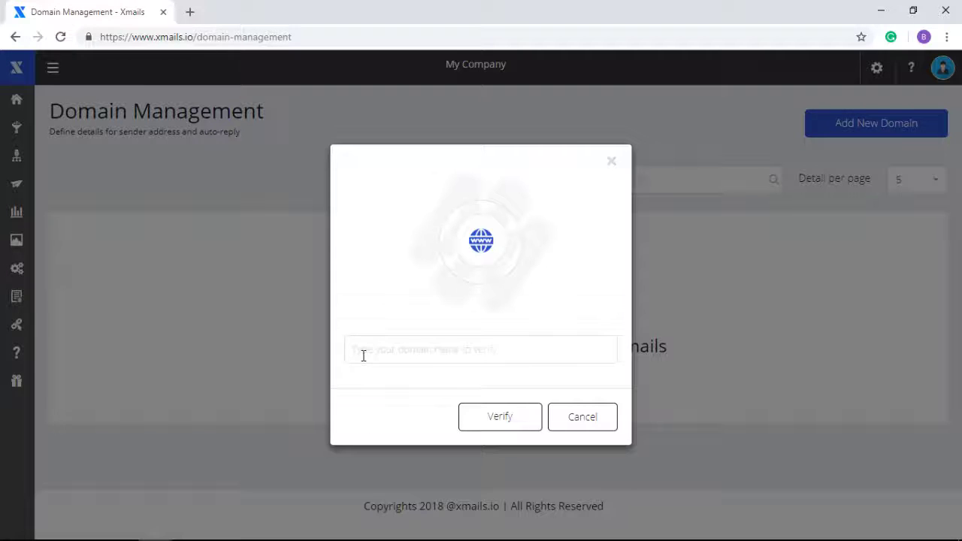
{"action": "type", "text": "getvideowhizz.com"}
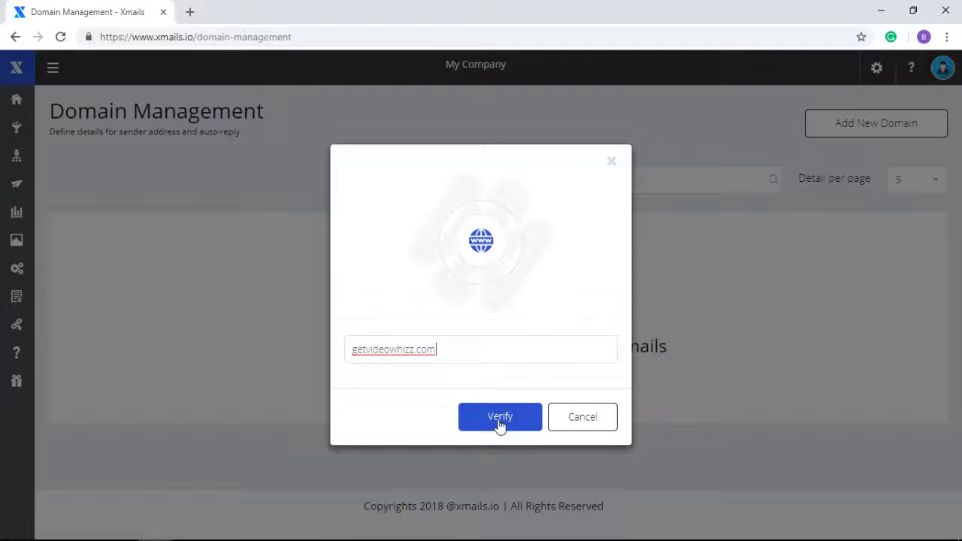
{"action": "left_click", "coordinate": [499, 422]}
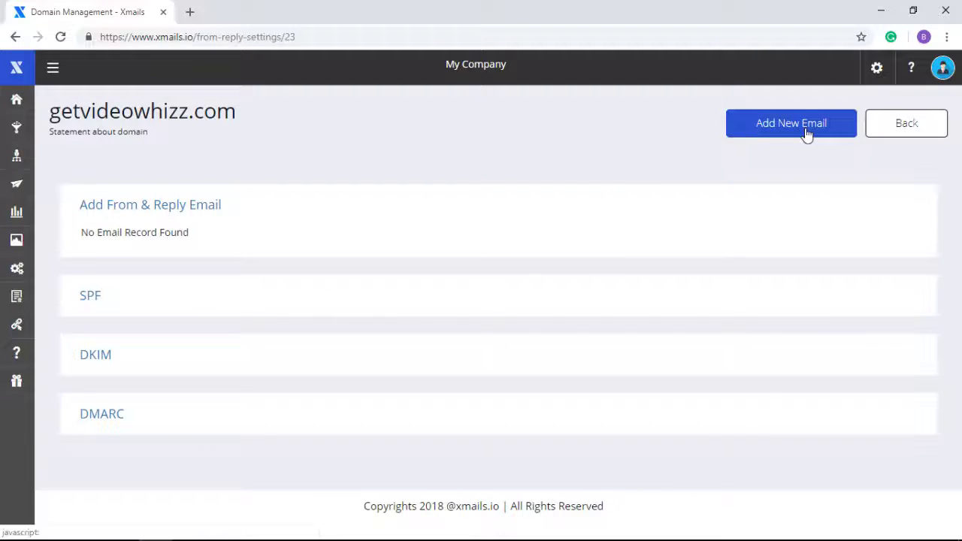
{"action": "left_click", "coordinate": [773, 133]}
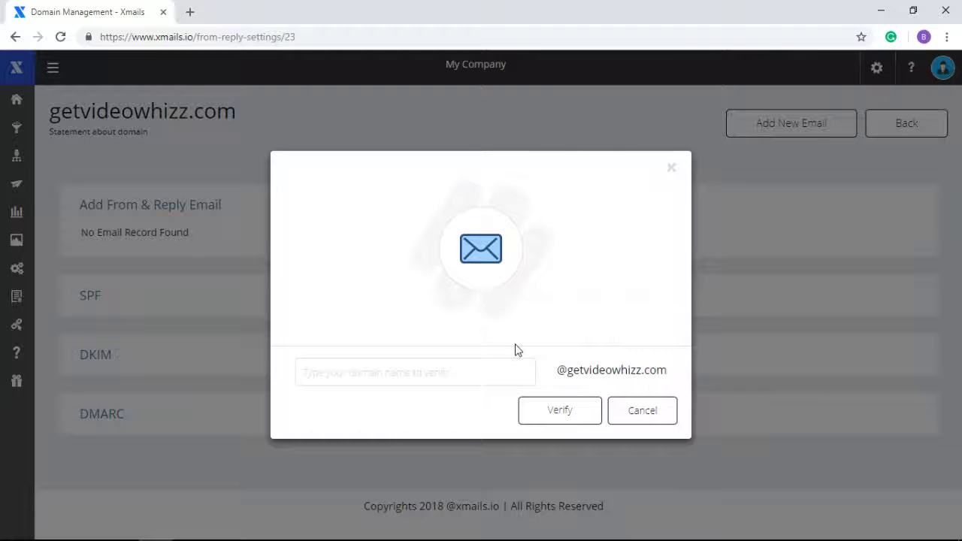
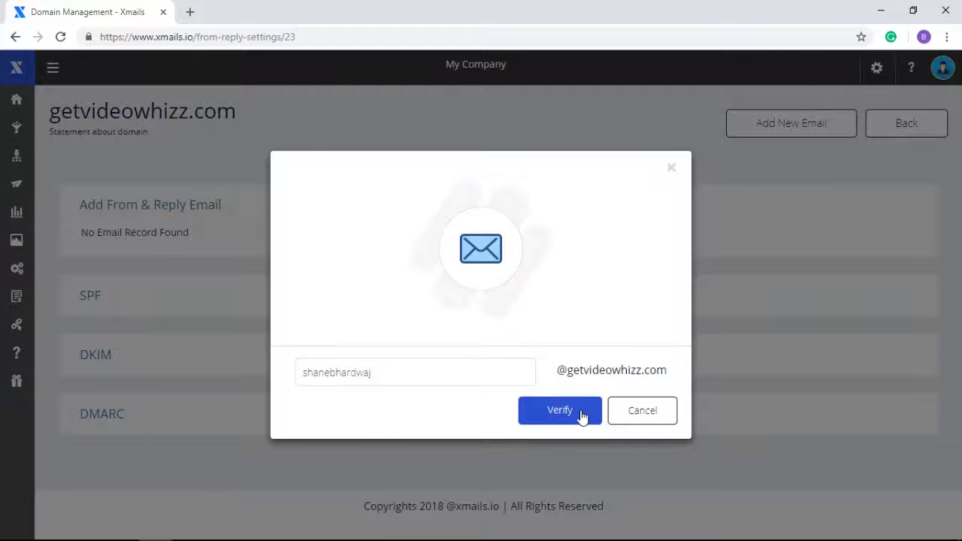
{"action": "left_click", "coordinate": [582, 415]}
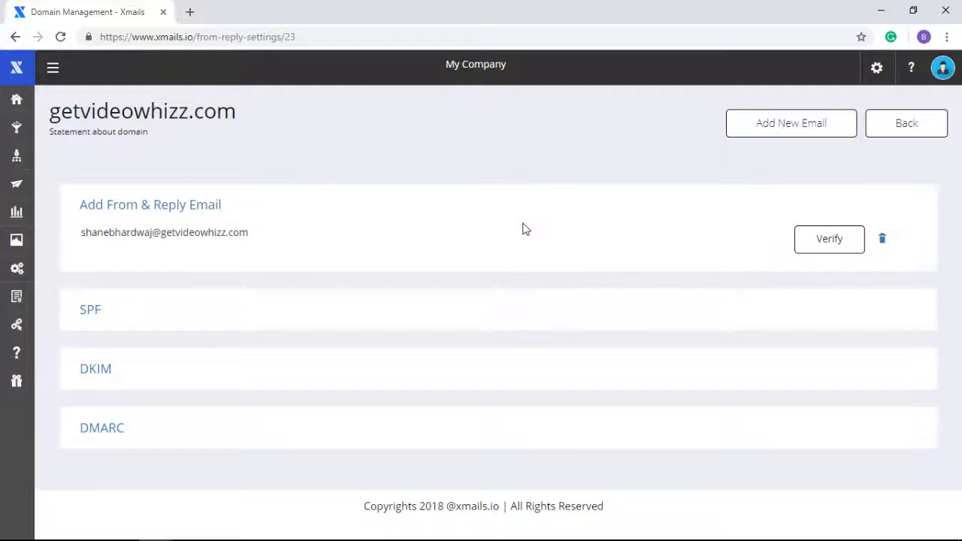
{"action": "left_click", "coordinate": [190, 12]}
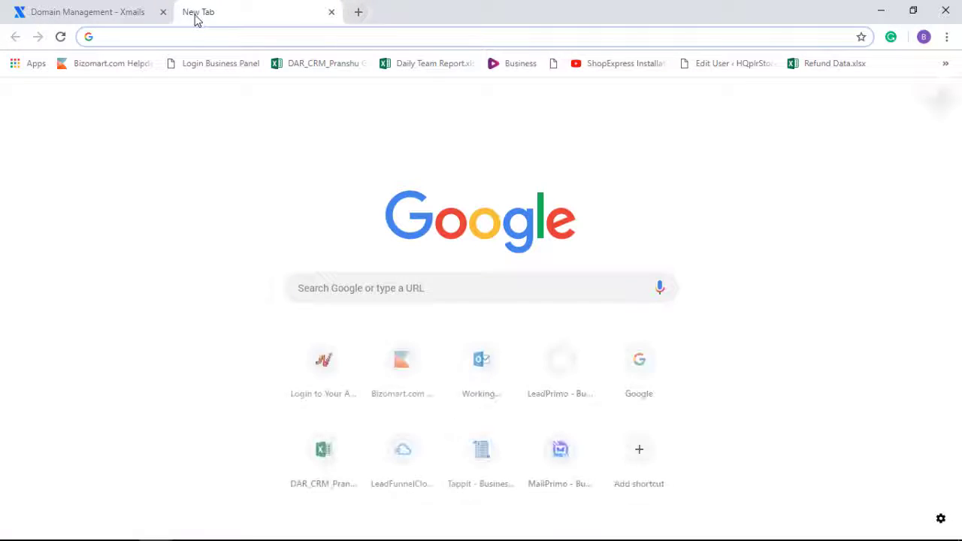
{"action": "type", "text": "https://srv.sagsocial.in:2083"}
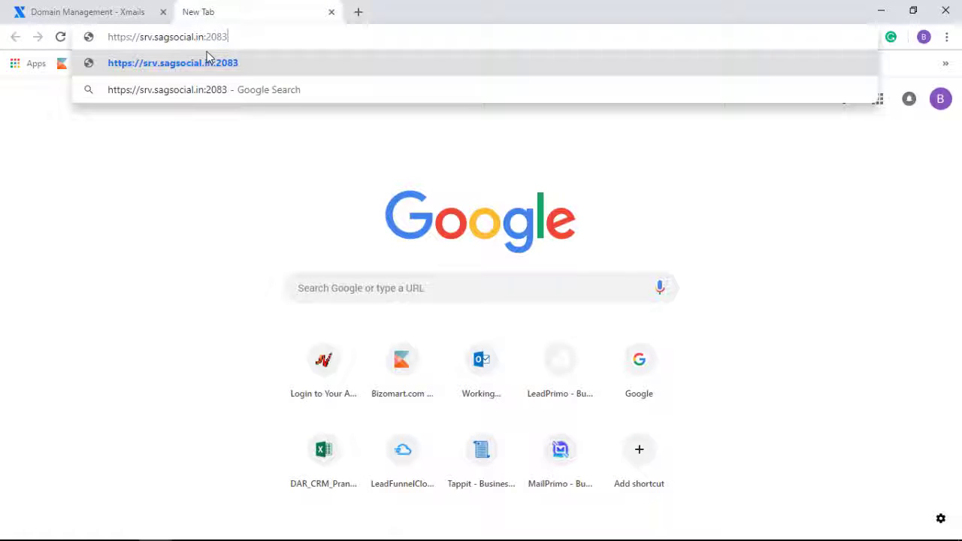
{"action": "key", "text": "Return"}
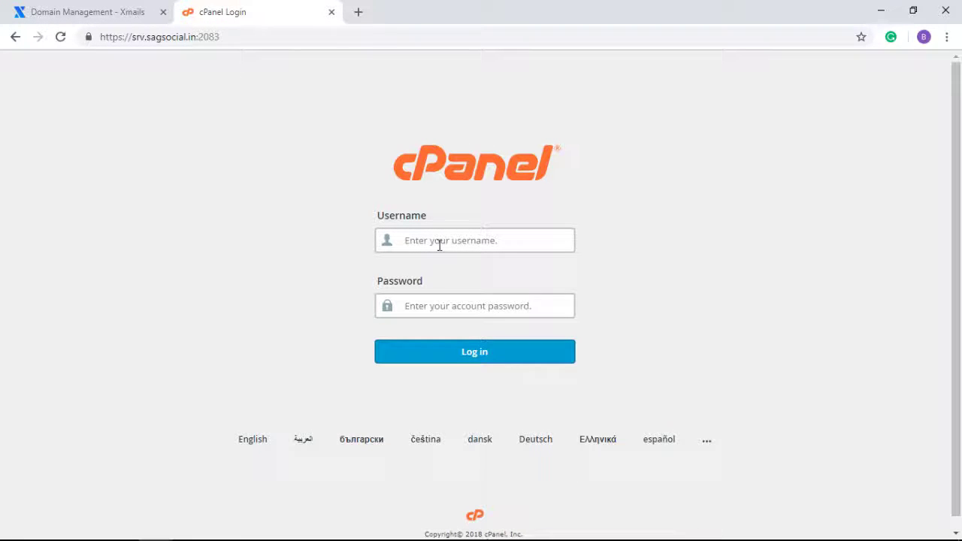
Step: Log in to cPanel with the hosting account's username and password
{"action": "left_click", "coordinate": [439, 240]}
{"action": "type", "text": "getvideowhizz"}
{"action": "key", "text": "ctrl+a"}
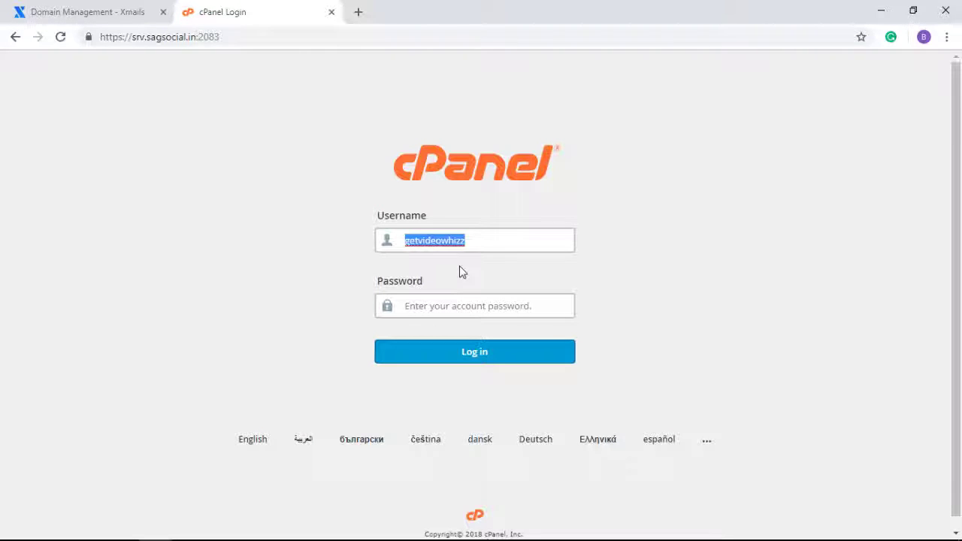
{"action": "left_click", "coordinate": [462, 272]}
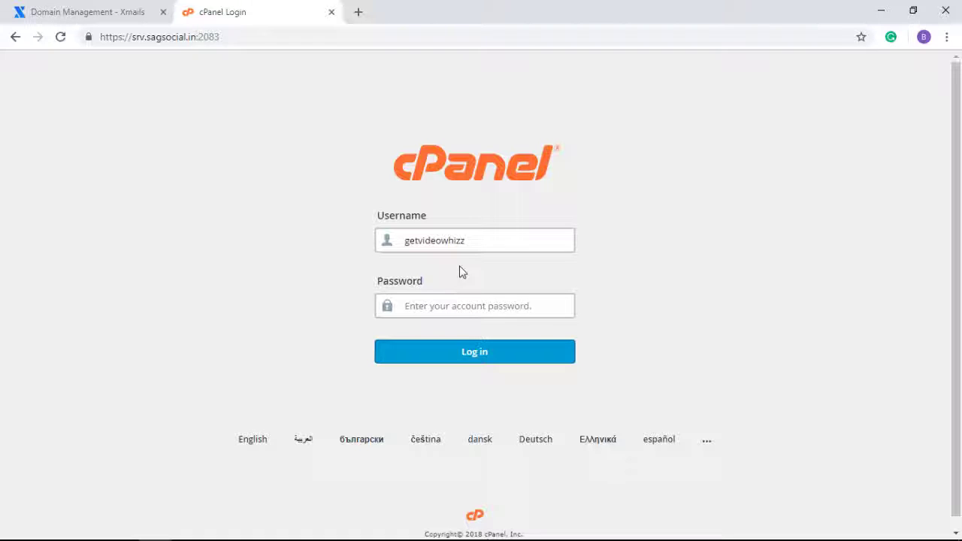
{"action": "left_click", "coordinate": [405, 305]}
{"action": "key", "text": "ctrl+v"}
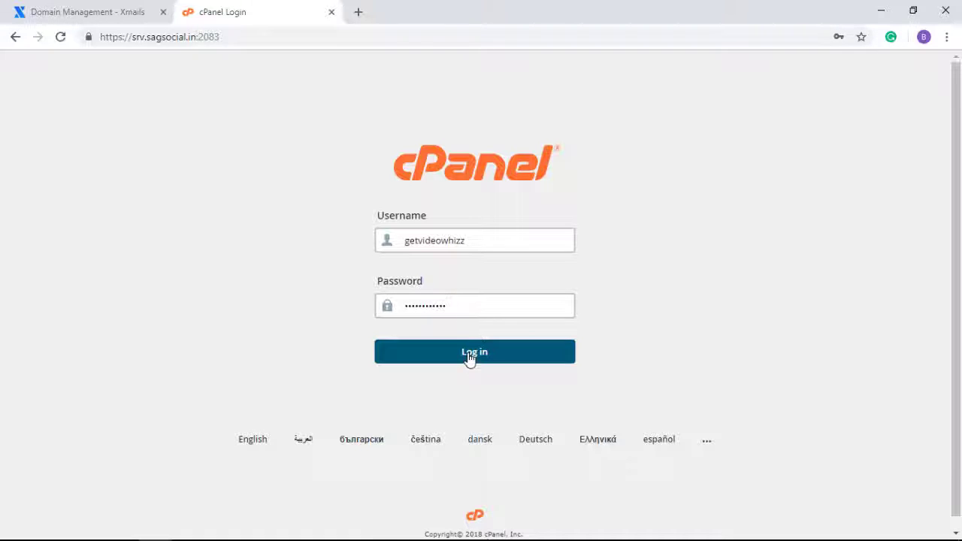
{"action": "left_click", "coordinate": [469, 358]}
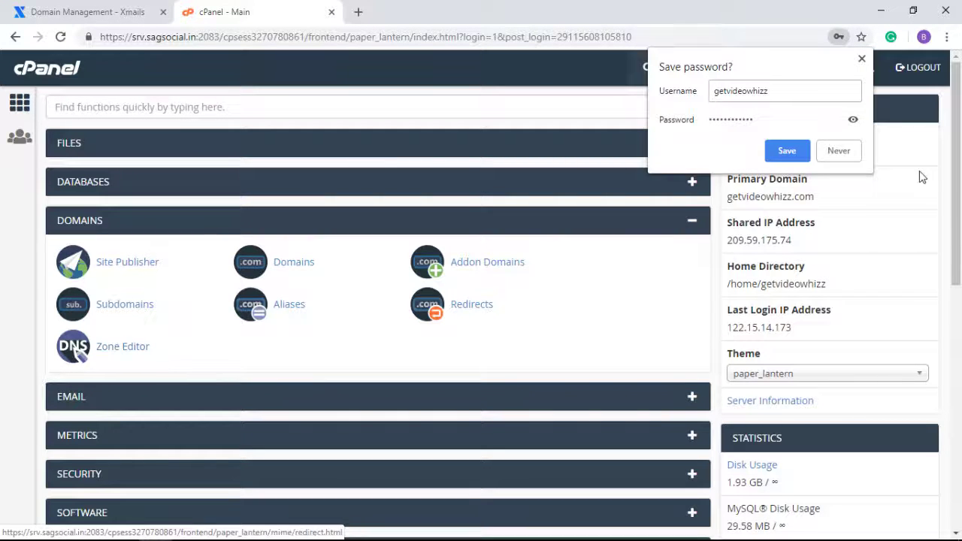
Step: Dismiss the save-password prompt, open Zone Editor records for getvideowhizz.com and list record types
{"action": "left_click", "coordinate": [849, 153]}
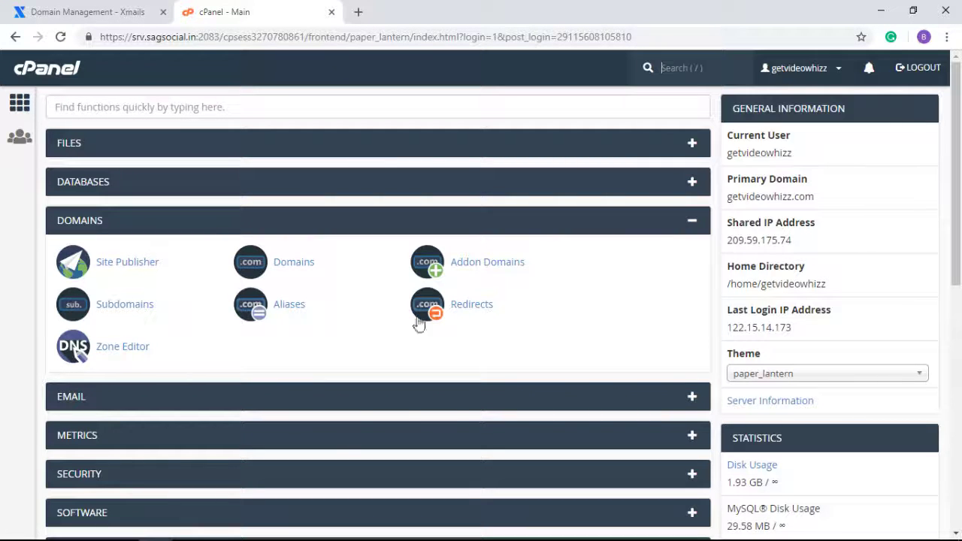
{"action": "left_click", "coordinate": [124, 354]}
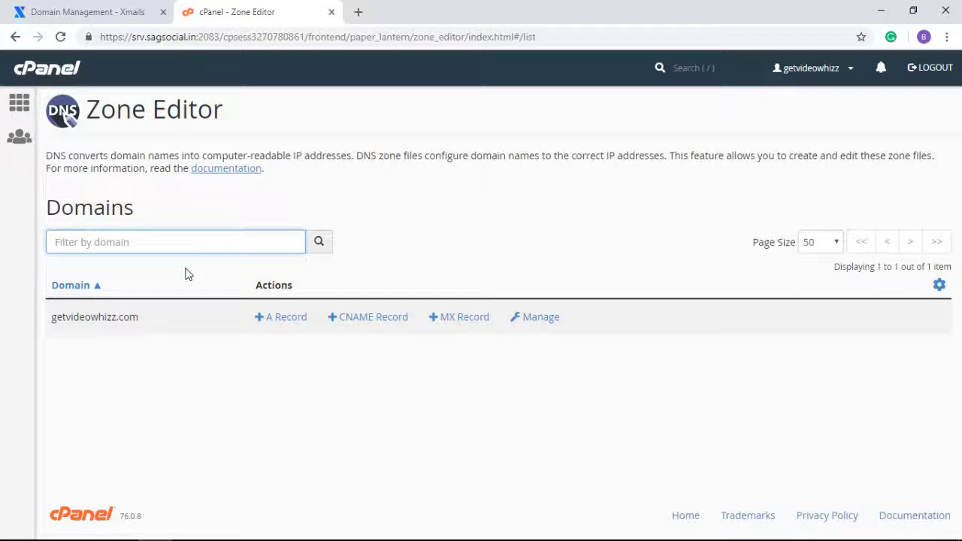
{"action": "left_click", "coordinate": [548, 322]}
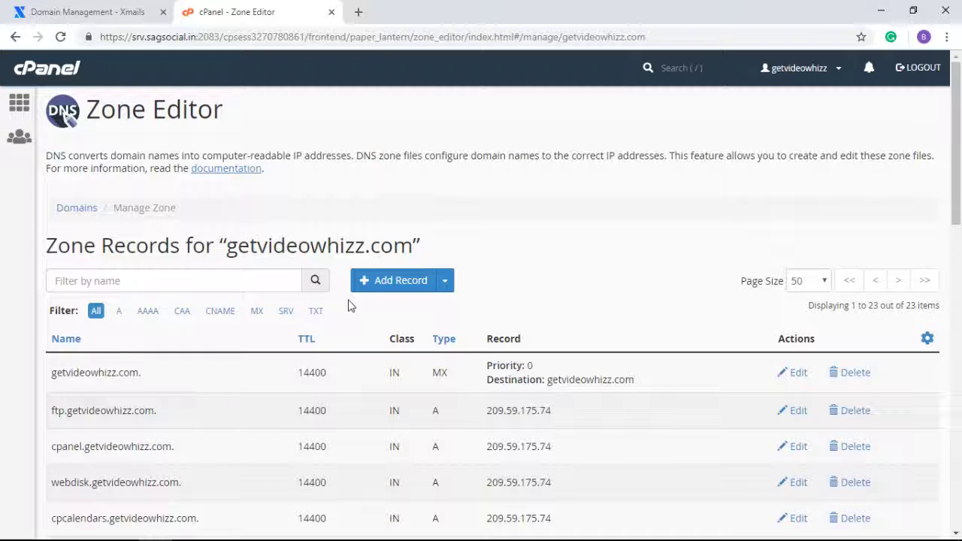
{"action": "left_click", "coordinate": [445, 283]}
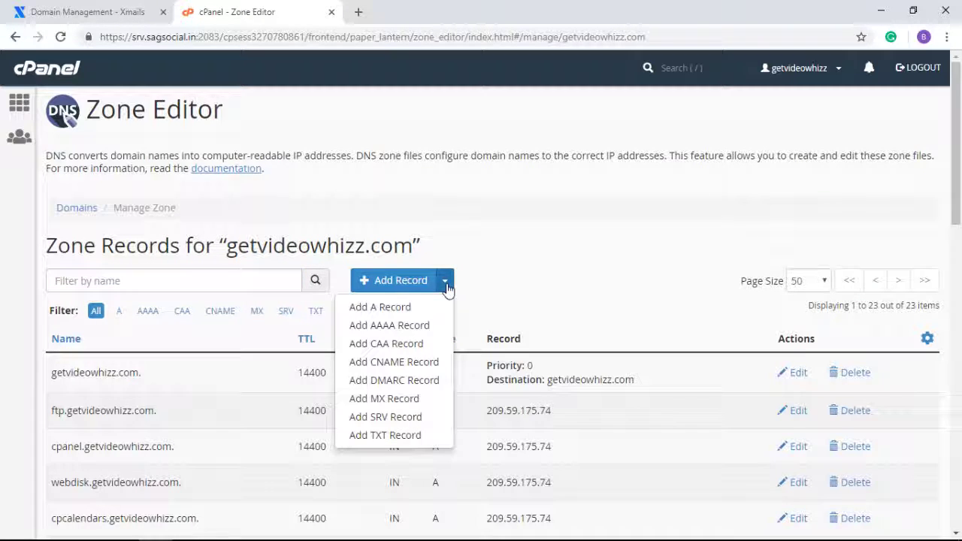
Step: Add a TXT record named getvideowhizz.com with value 'v=spf1 +a +mx include:_spf.xmails.io +all'
{"action": "left_click", "coordinate": [384, 435]}
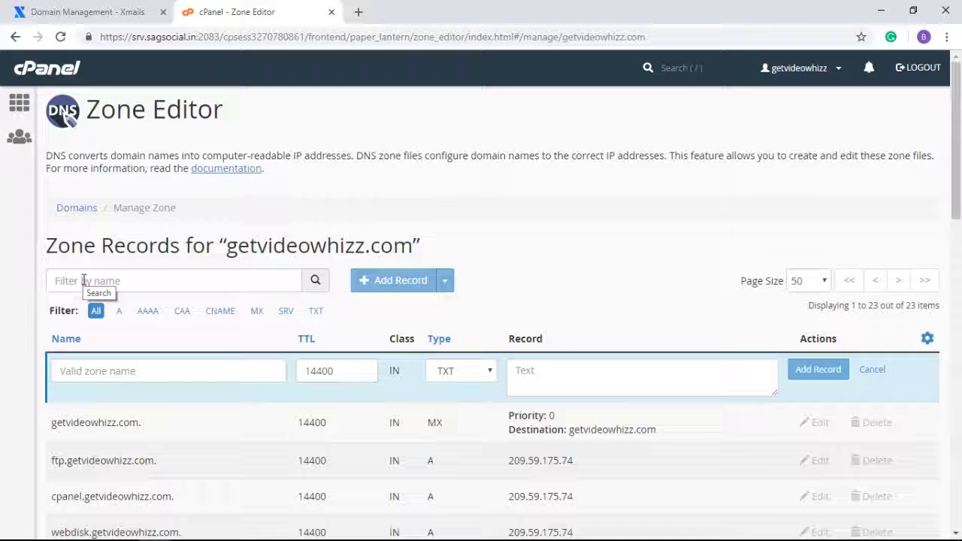
{"action": "left_click", "coordinate": [99, 373]}
{"action": "type", "text": "@"}
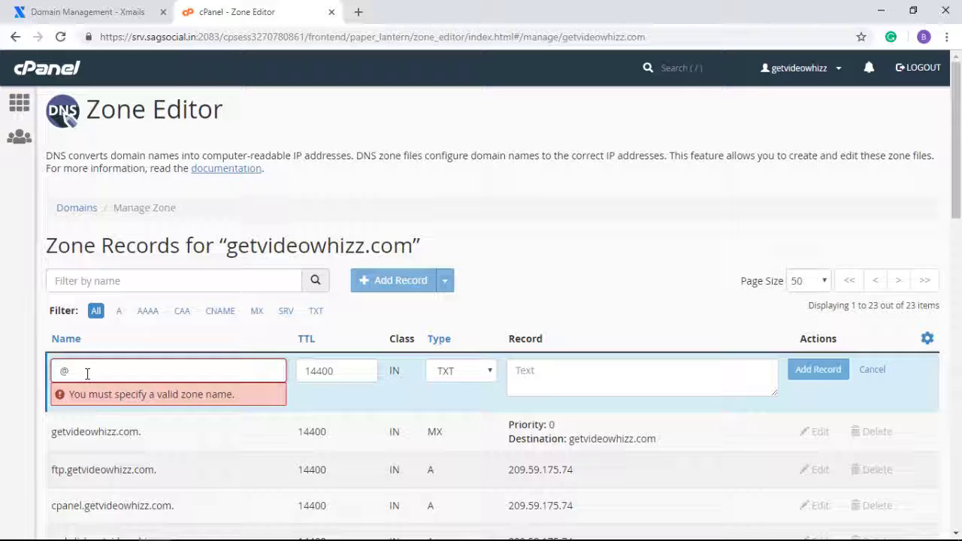
{"action": "left_click_drag", "start_coordinate": [226, 246], "coordinate": [413, 248]}
{"action": "key", "text": "ctrl+c"}
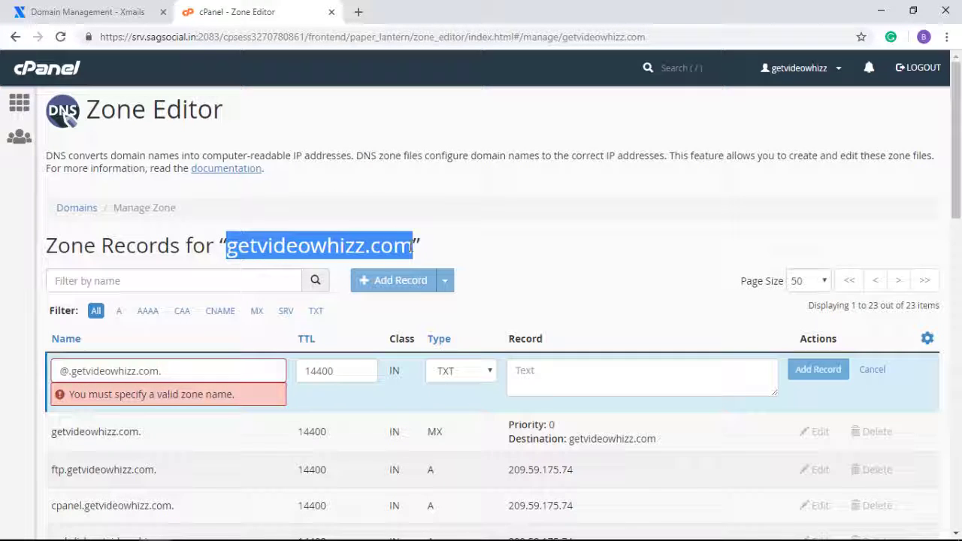
{"action": "left_click", "coordinate": [162, 372]}
{"action": "left_click_drag", "start_coordinate": [162, 372], "coordinate": [53, 375]}
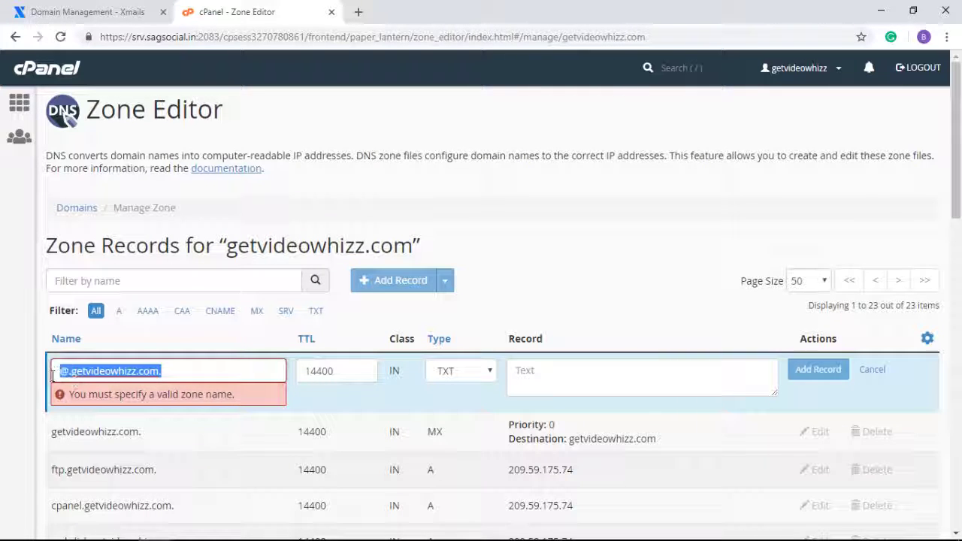
{"action": "key", "text": "ctrl+v"}
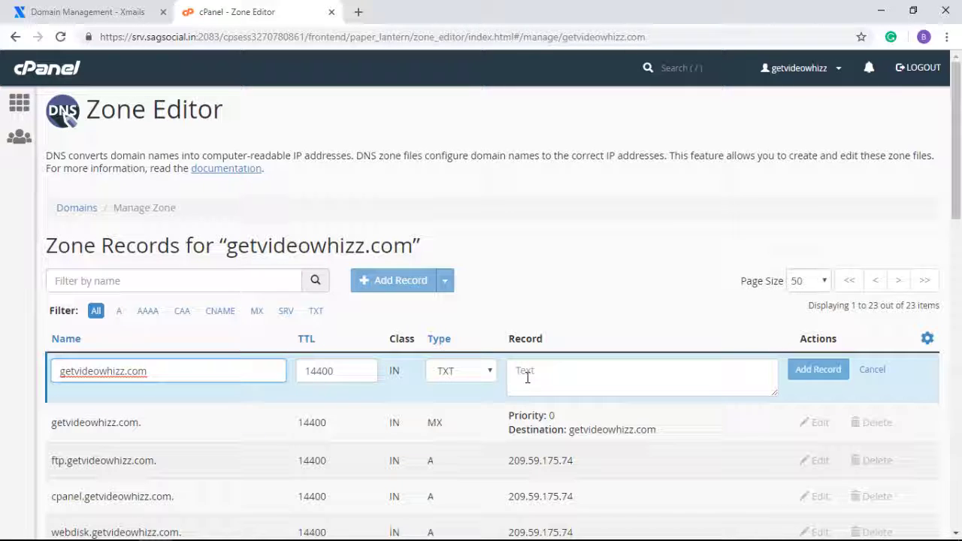
{"action": "left_click", "coordinate": [527, 377]}
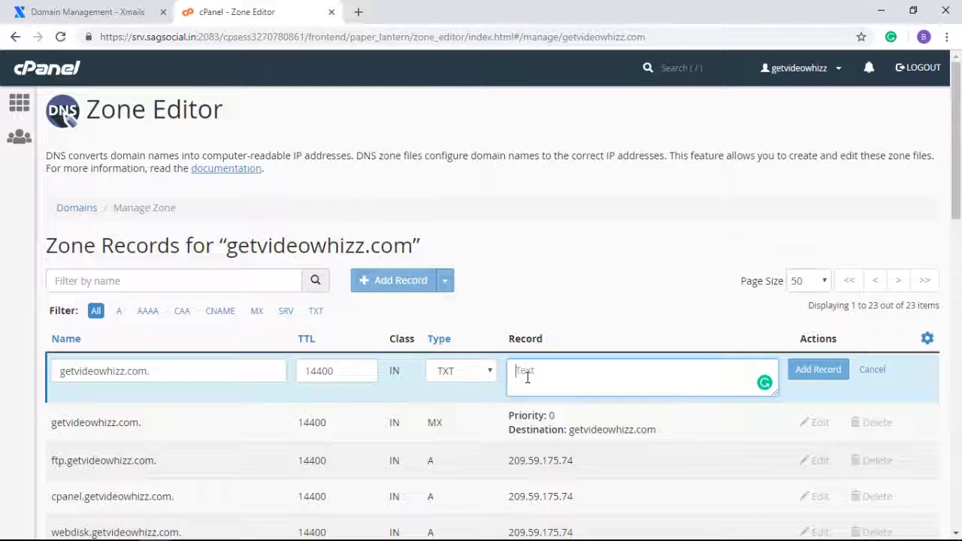
{"action": "type", "text": "v=spf1 +a +mx include:_spf.xmails.io +all"}
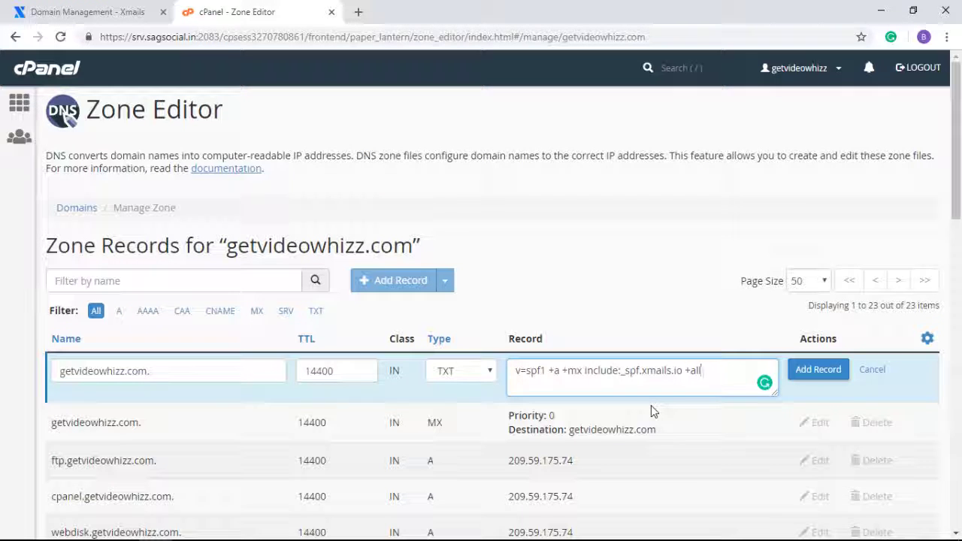
{"action": "left_click", "coordinate": [804, 375]}
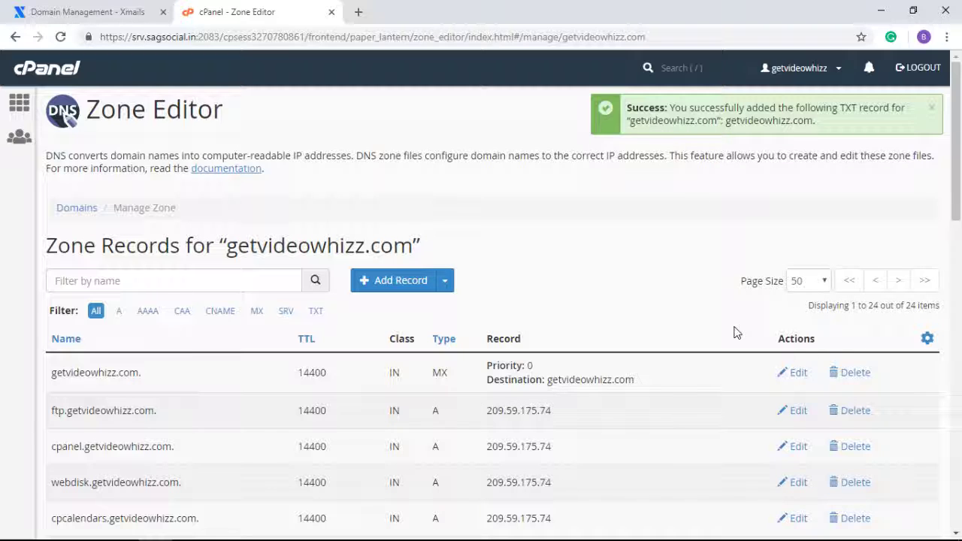
Step: Add a CNAME record xmails._domainkey.getvideowhizz.com pointing to key1.xmails.io
{"action": "left_click", "coordinate": [445, 280]}
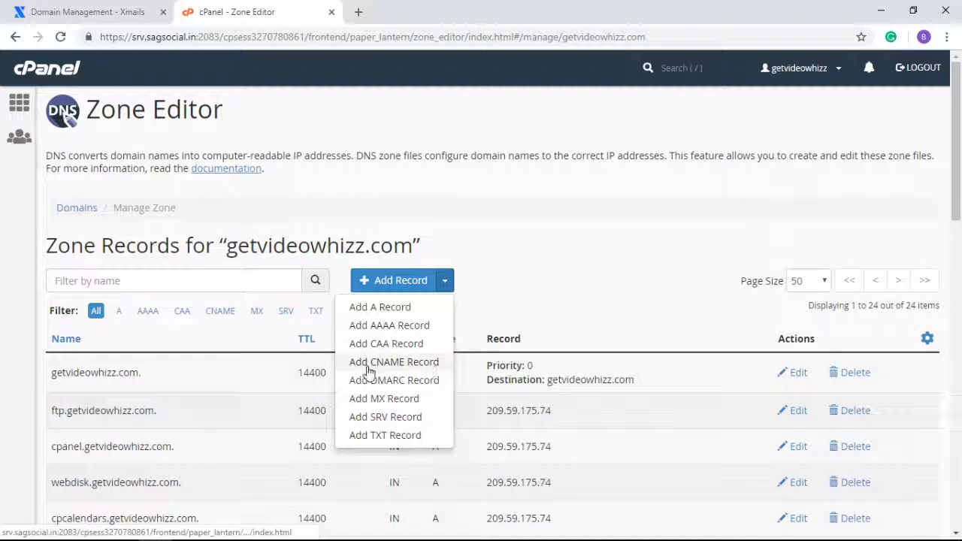
{"action": "left_click", "coordinate": [394, 363]}
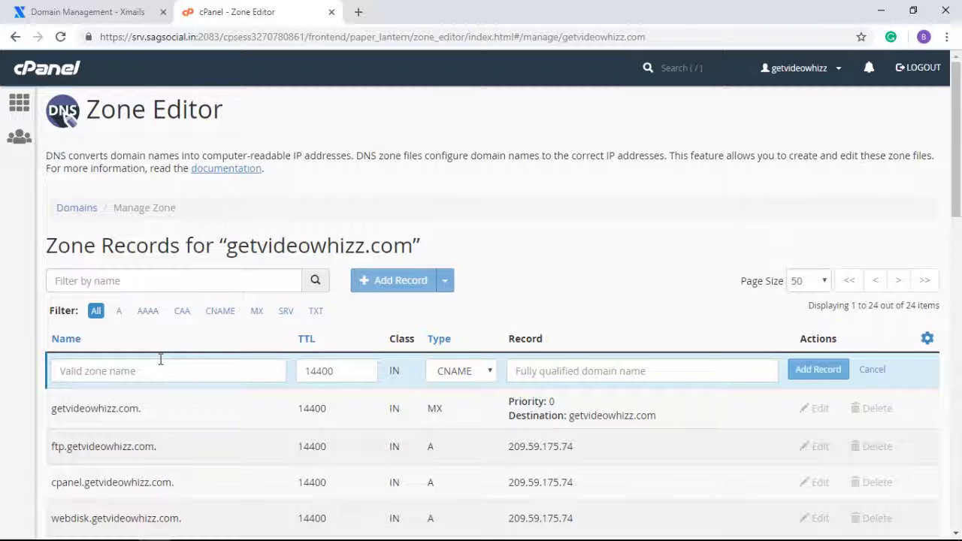
{"action": "left_click", "coordinate": [81, 370]}
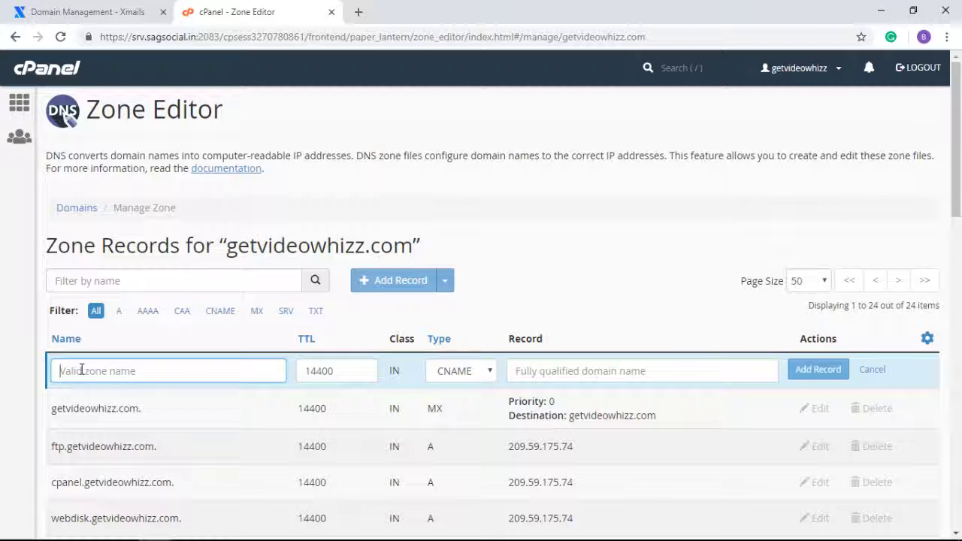
{"action": "type", "text": "xmails._domainkey."}
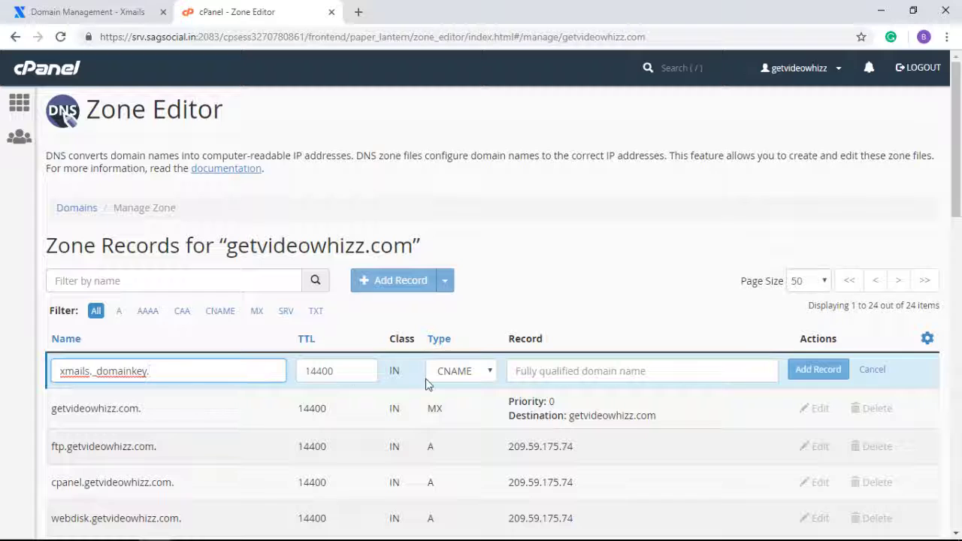
{"action": "left_click", "coordinate": [526, 378]}
{"action": "left_click", "coordinate": [526, 378]}
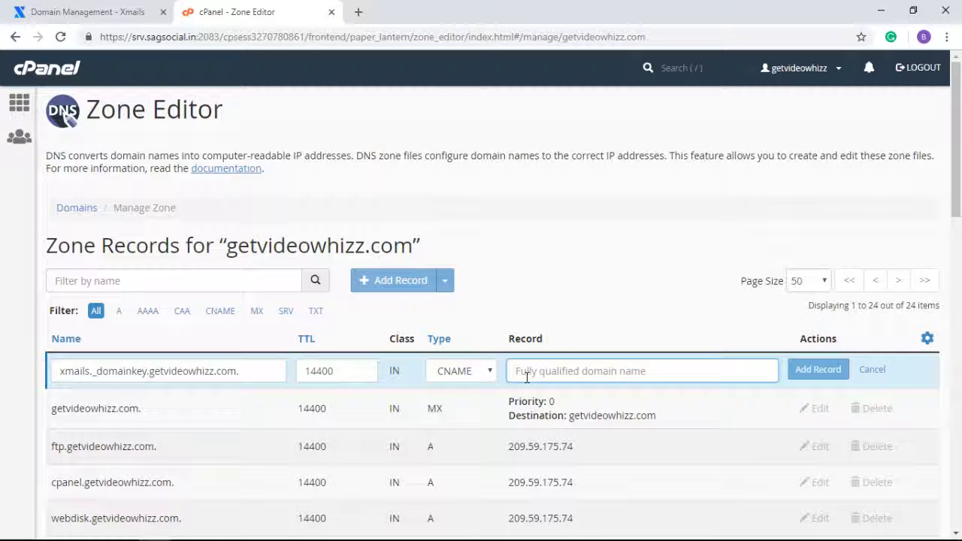
{"action": "type", "text": "key1.xmails.io"}
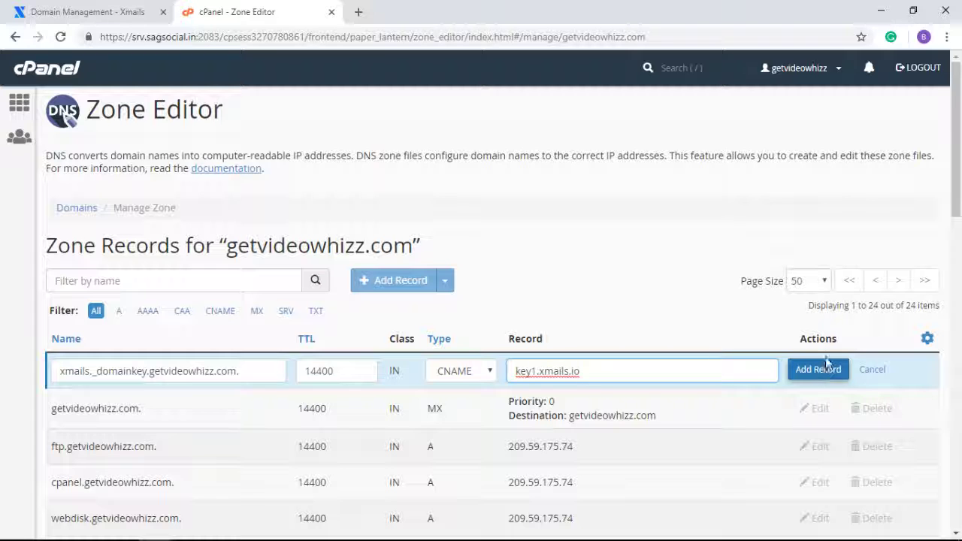
{"action": "left_click", "coordinate": [818, 371]}
{"action": "left_click", "coordinate": [818, 371]}
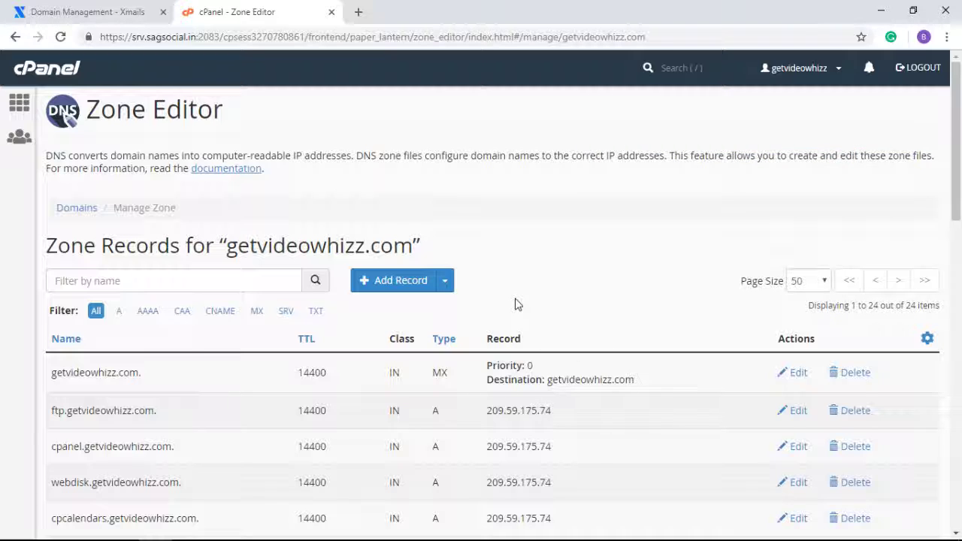
Step: Add a CNAME record named _dmarc pointing to dmarc.xmails.io
{"action": "left_click", "coordinate": [445, 280]}
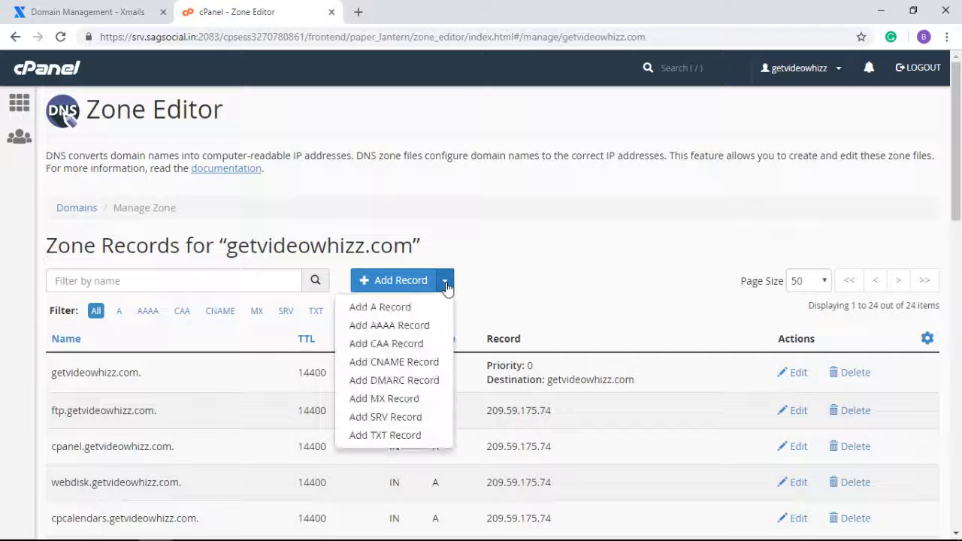
{"action": "left_click", "coordinate": [384, 365]}
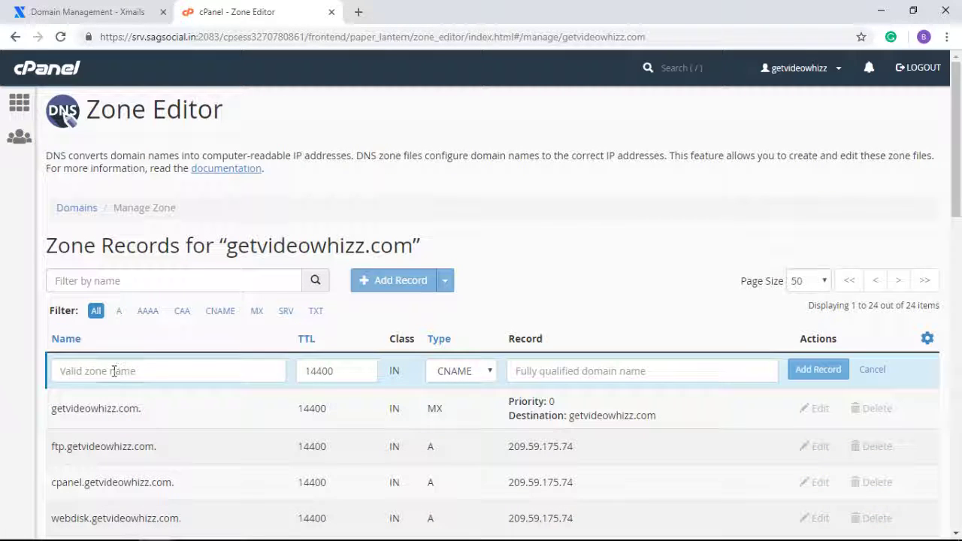
{"action": "left_click", "coordinate": [114, 369]}
{"action": "type", "text": "_dmarc"}
{"action": "key", "text": "Tab"}
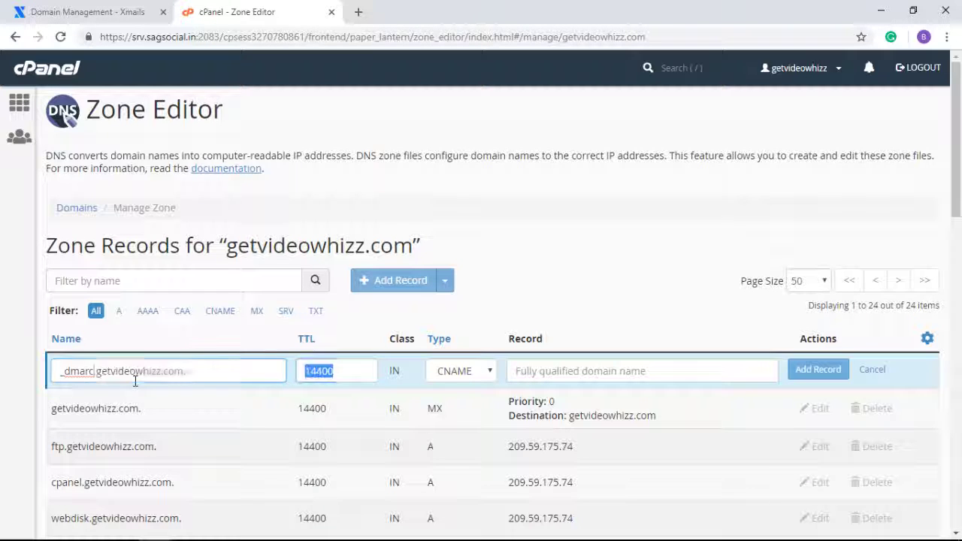
{"action": "key", "text": "Tab"}
{"action": "left_click", "coordinate": [521, 372]}
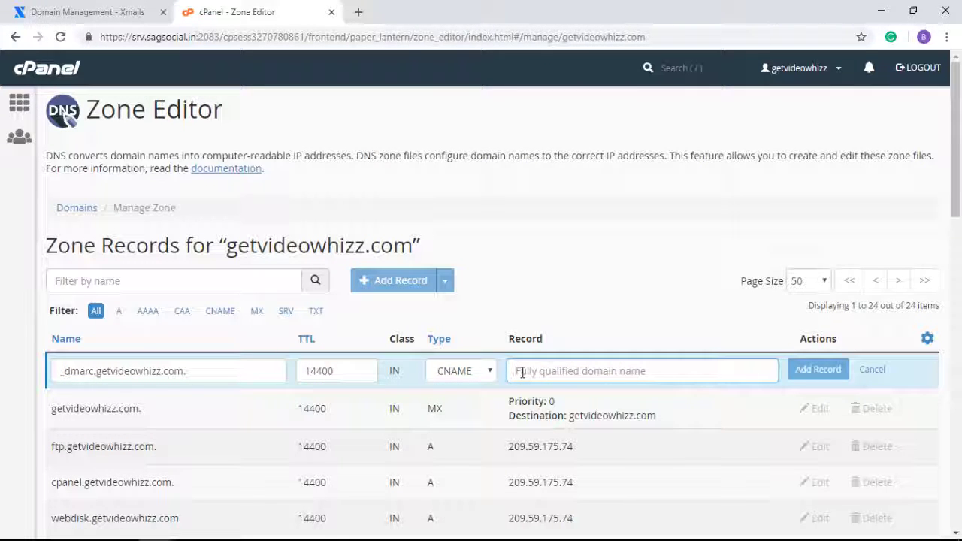
{"action": "type", "text": "dmarc.xmails.io"}
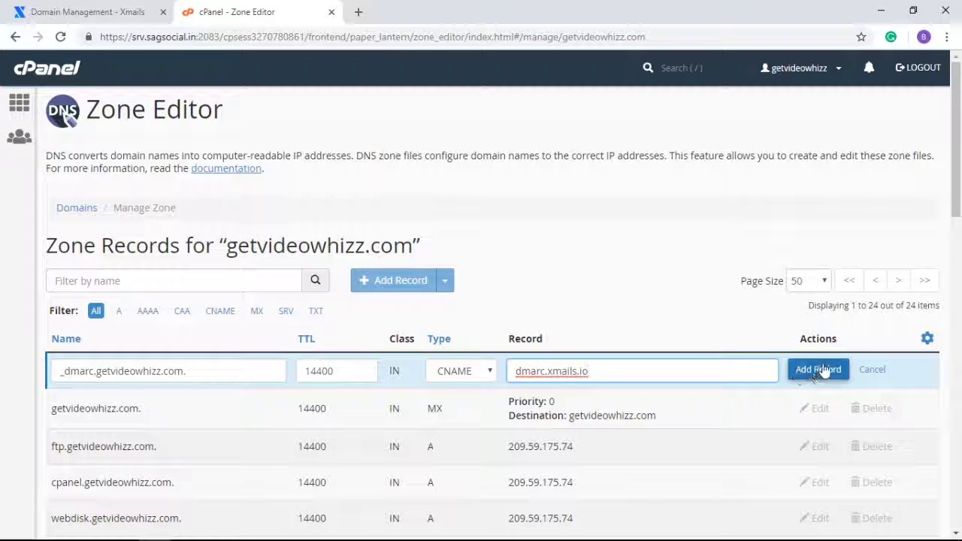
{"action": "left_click", "coordinate": [818, 369]}
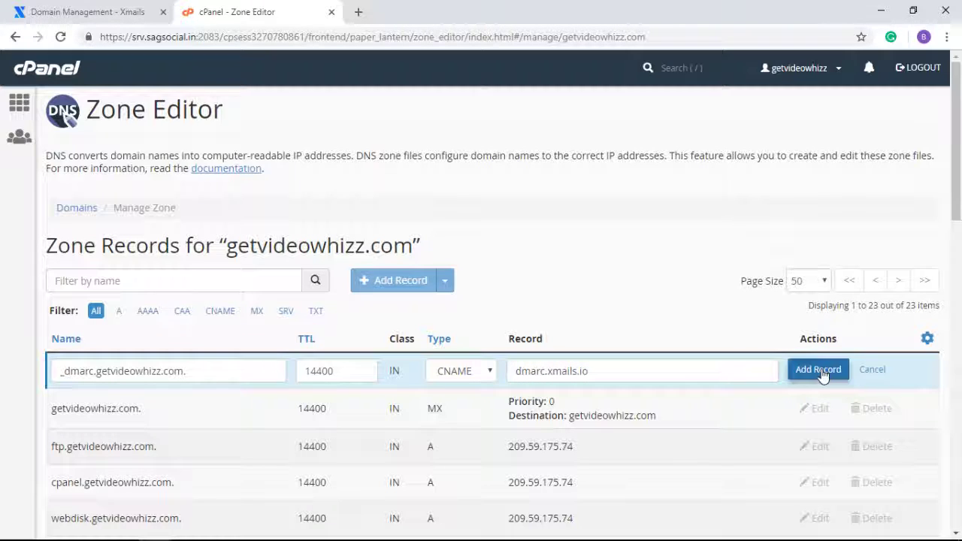
{"action": "left_click", "coordinate": [821, 374]}
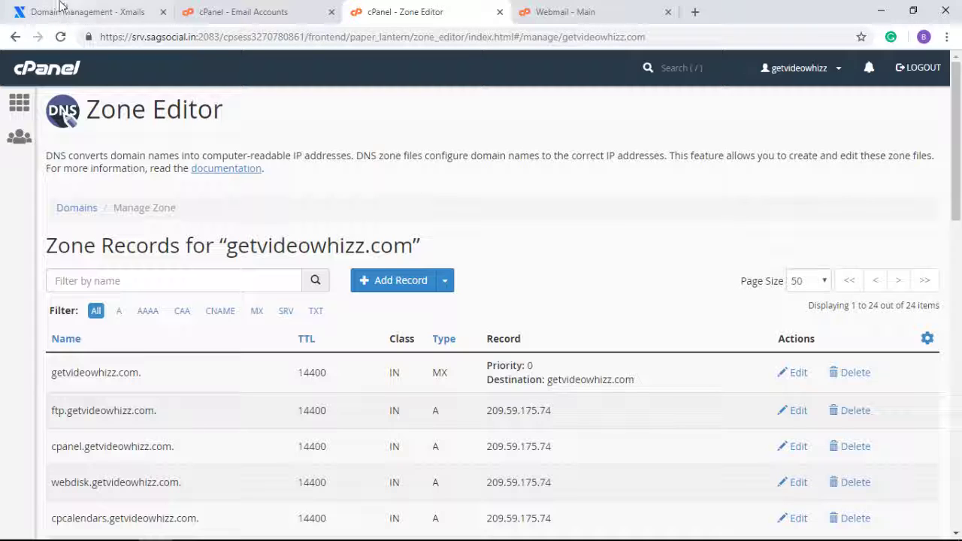
Step: Send the Xmails verification email for the getvideowhizz.com sender address, then go to webmail
{"action": "left_click", "coordinate": [75, 13]}
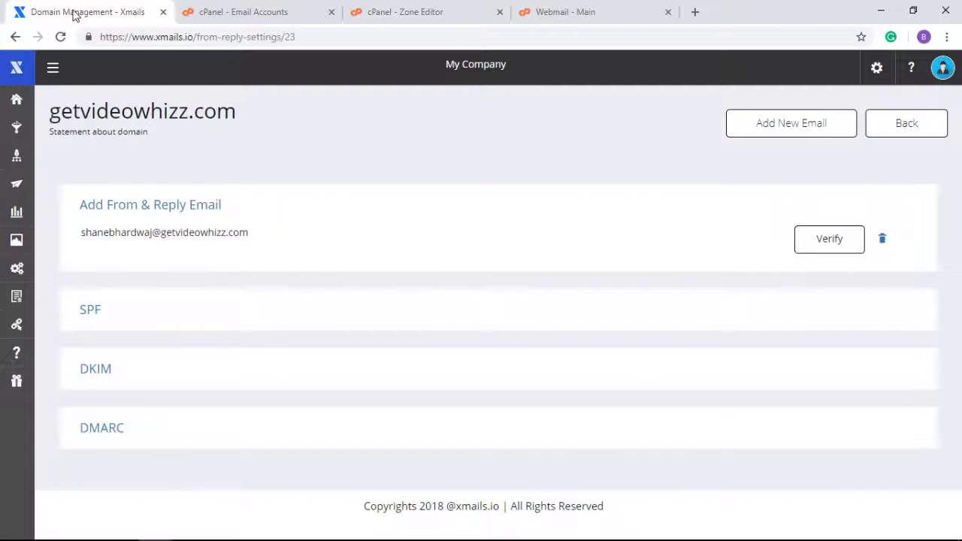
{"action": "left_click", "coordinate": [832, 241]}
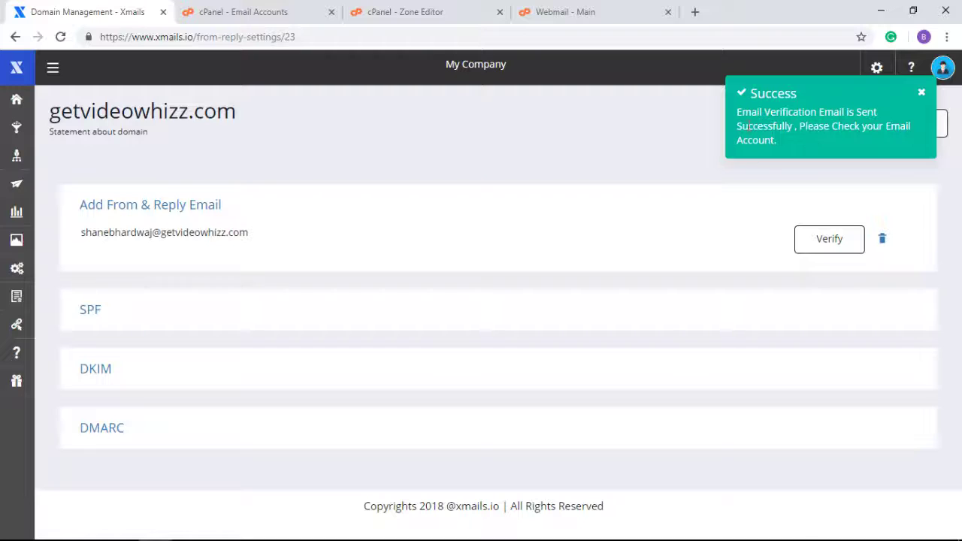
{"action": "left_click", "coordinate": [577, 14]}
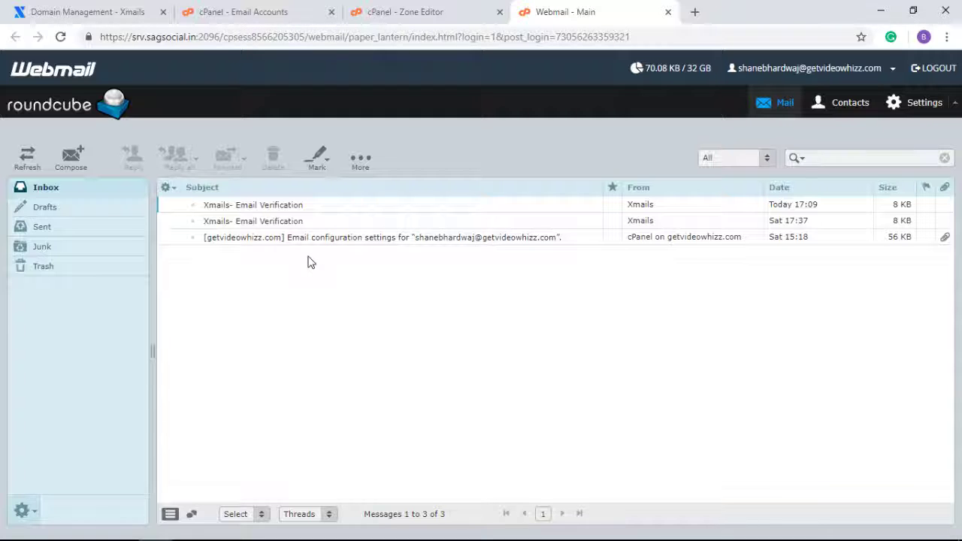
Step: Open the latest 'Xmails- Email Verification' message and follow its Verify Email link
{"action": "left_click", "coordinate": [255, 207]}
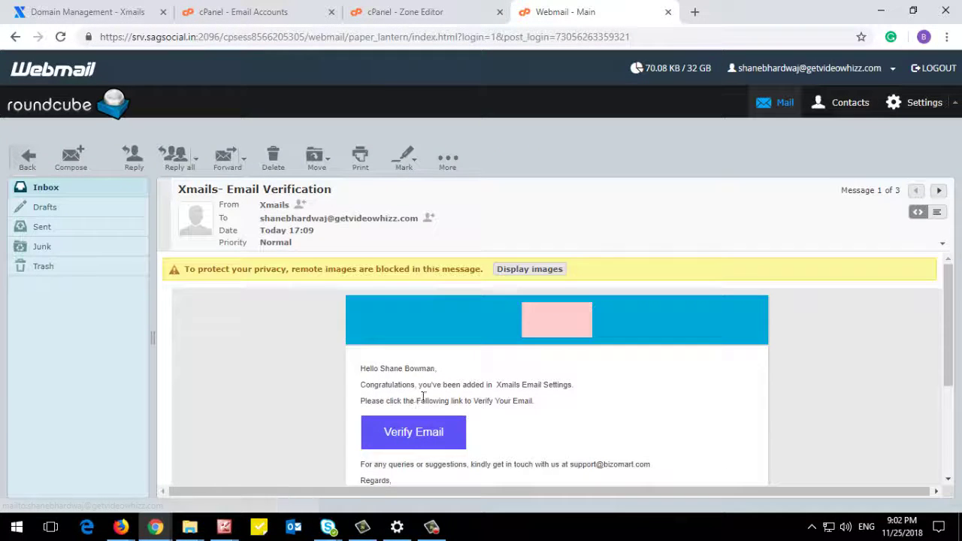
{"action": "scroll", "coordinate": [421, 391], "scroll_direction": "down", "scroll_amount": 2}
{"action": "scroll", "coordinate": [466, 353], "scroll_direction": "up", "scroll_amount": 1}
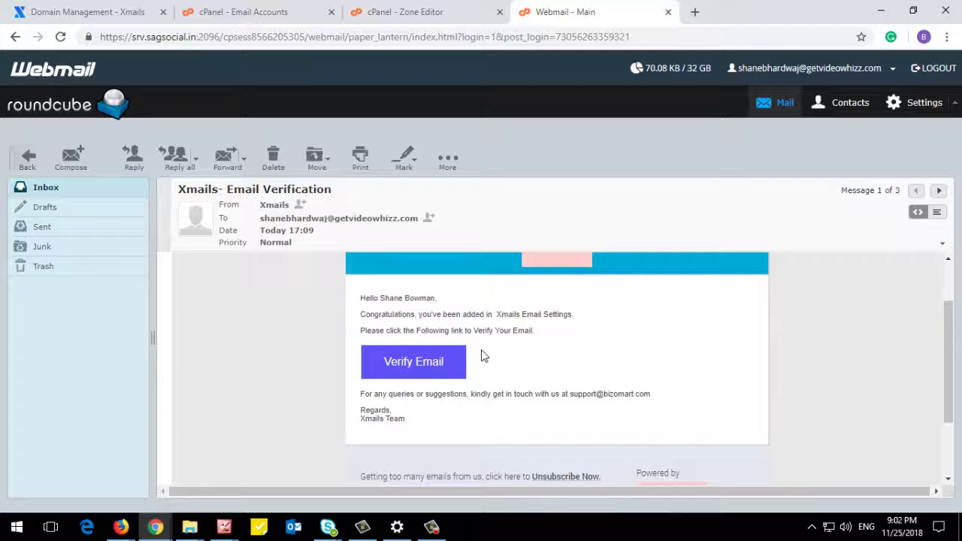
{"action": "left_click", "coordinate": [429, 362]}
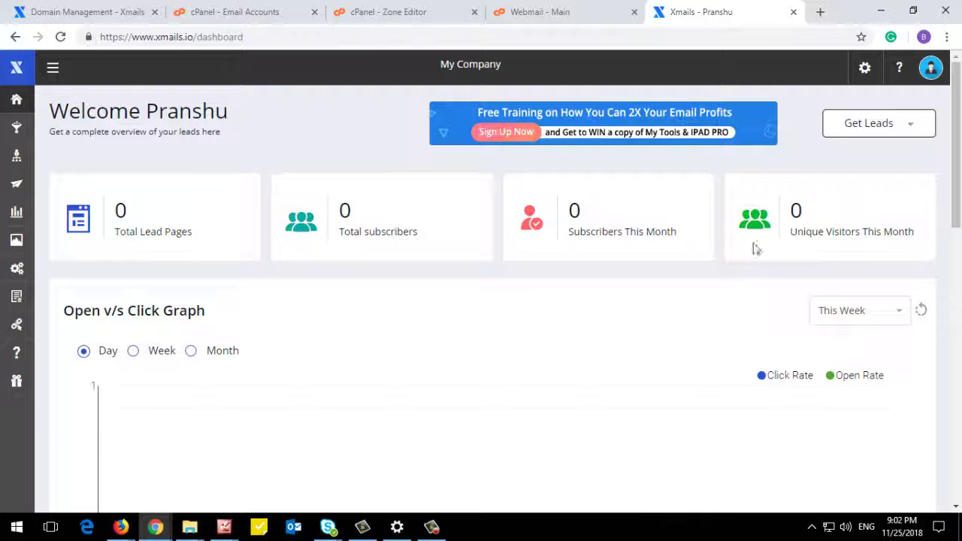
Step: Open Domain Management from the settings menu to see the SPF, DKIM and DMARC columns
{"action": "left_click", "coordinate": [866, 71]}
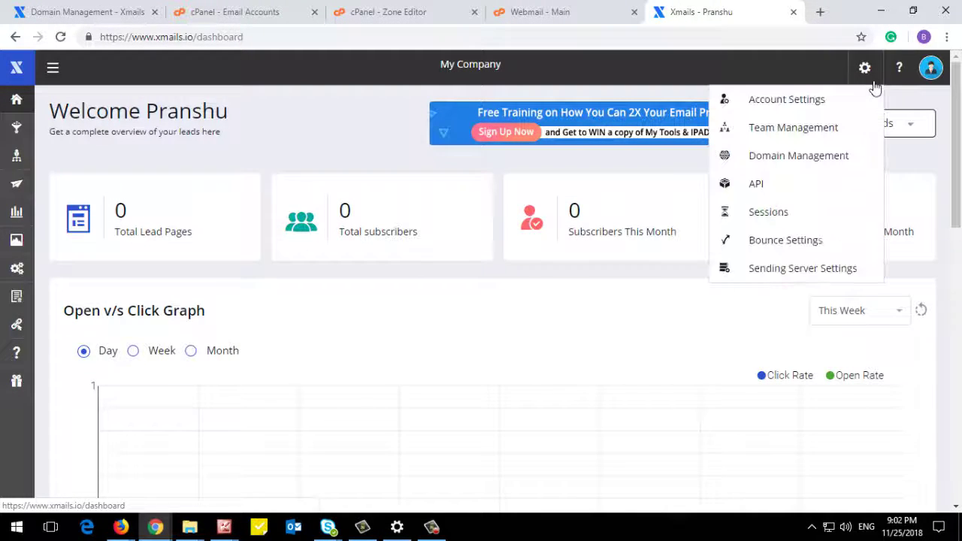
{"action": "left_click", "coordinate": [799, 156]}
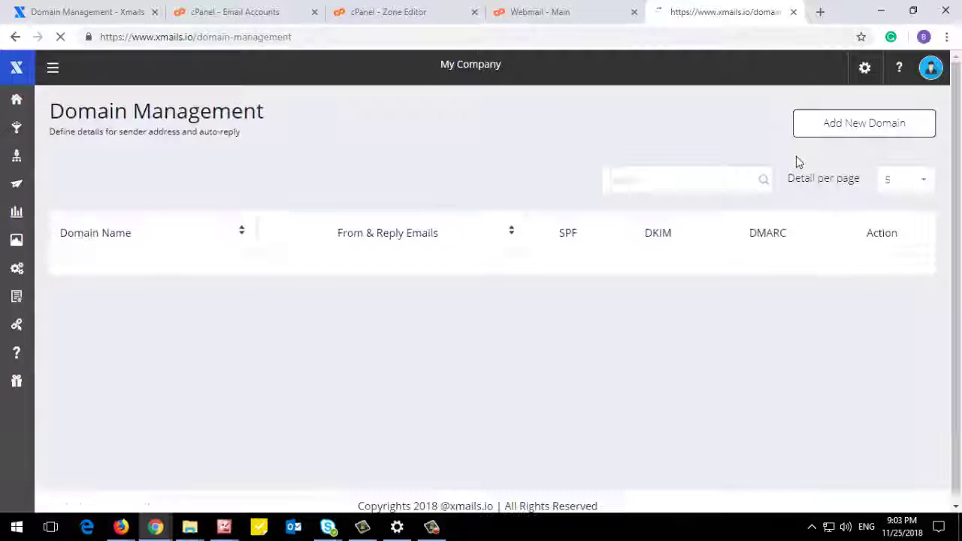